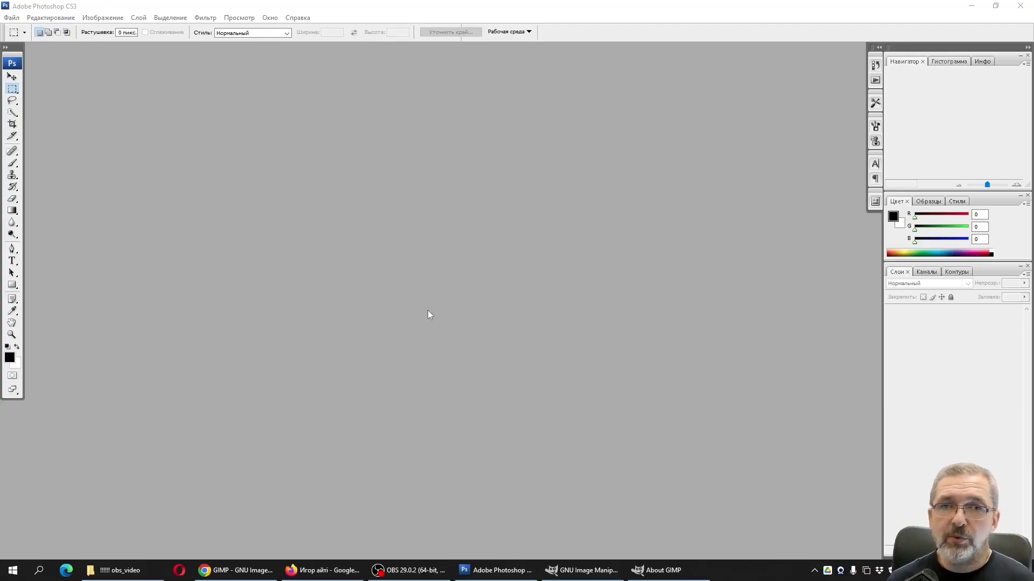
- Check the Adobe Photoshop CS3 version information, then switch to the GIMP window
{"action": "left_click", "coordinate": [298, 17]}
{"action": "left_click", "coordinate": [323, 57]}
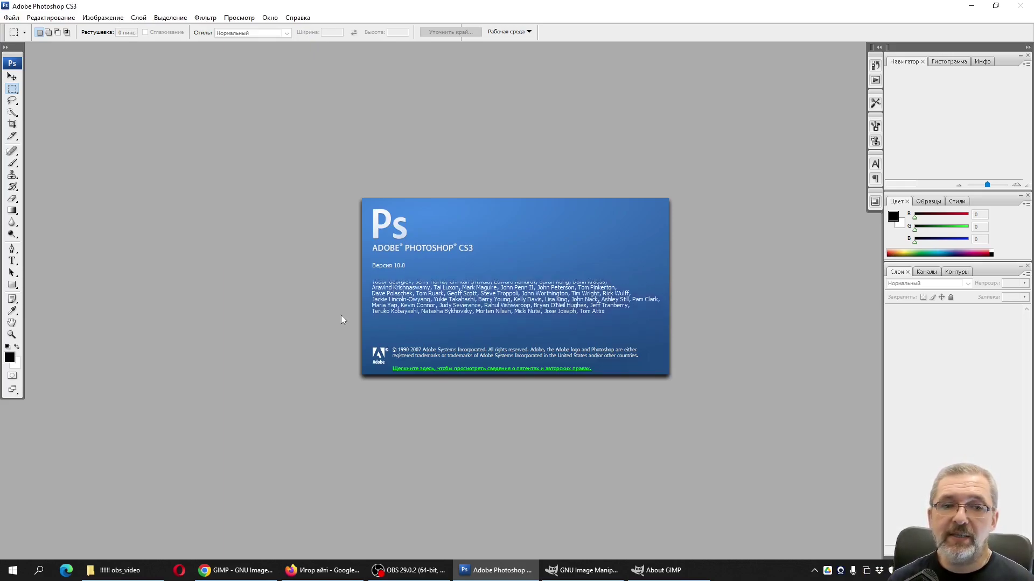
{"action": "left_click", "coordinate": [277, 176]}
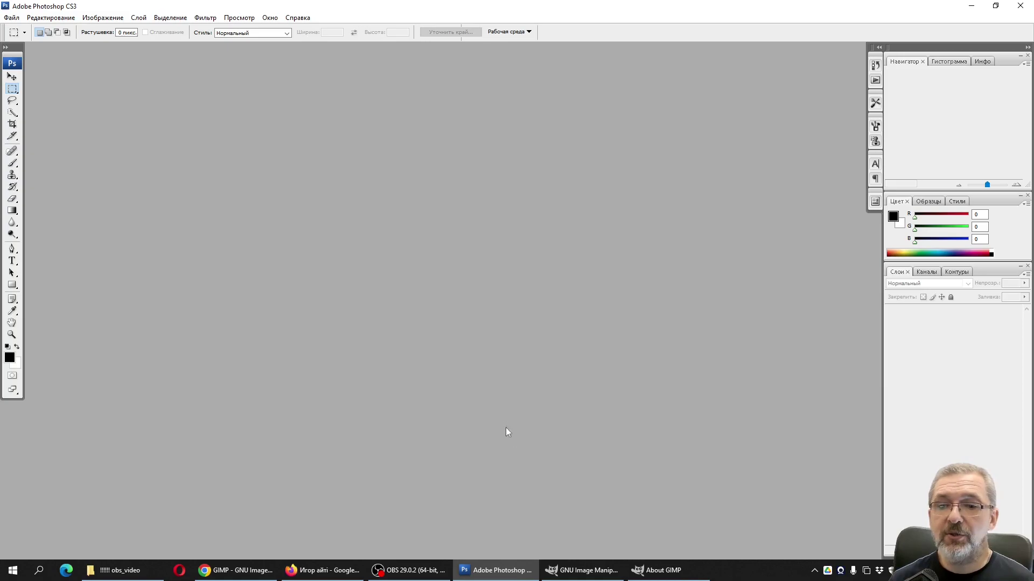
{"action": "left_click", "coordinate": [568, 573]}
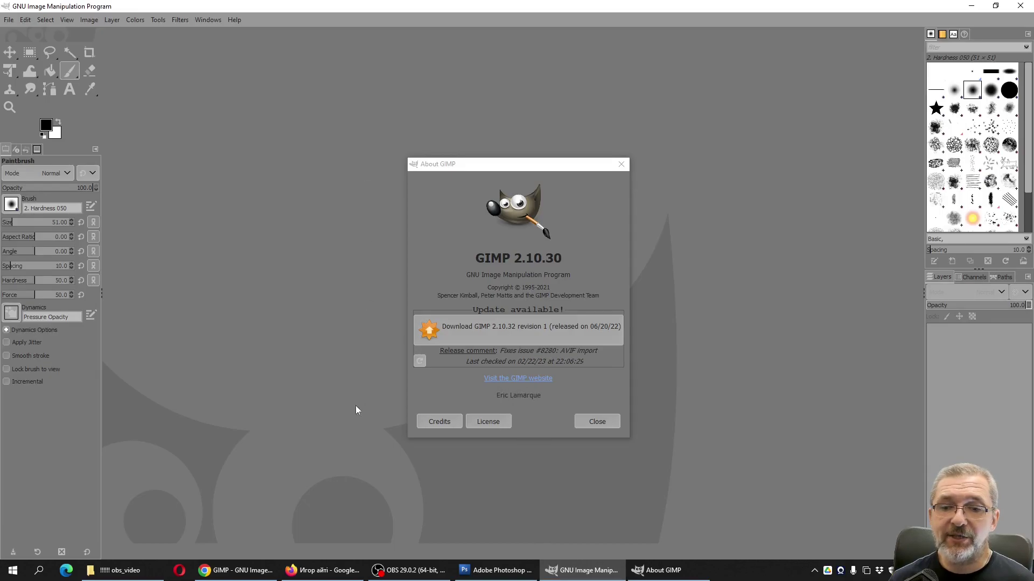
- Open the gimp.org homepage from the About GIMP dialog
{"action": "left_click", "coordinate": [518, 378]}
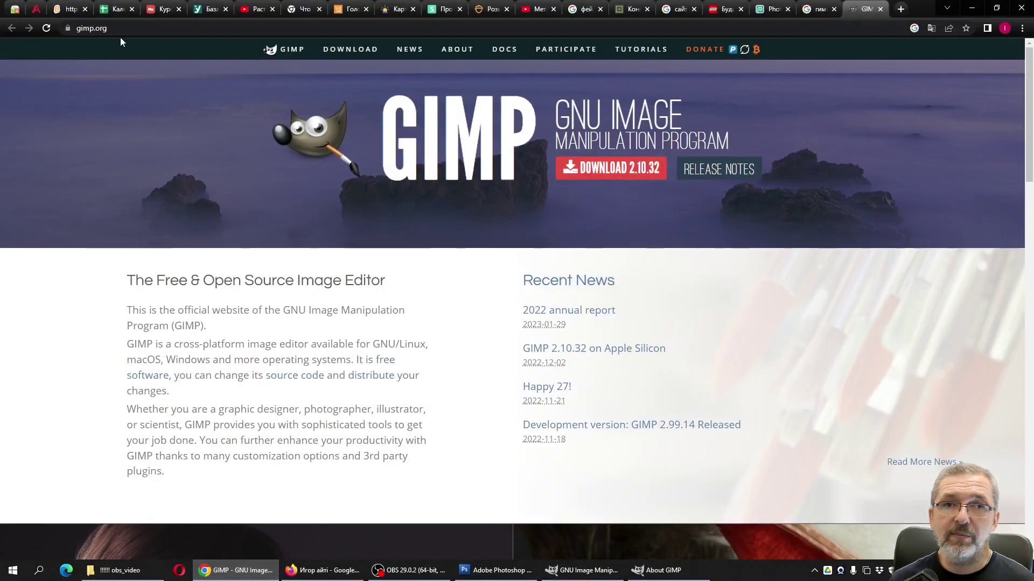
- Browse the GIMP 2.10.32 downloads page in Chrome, then return to GIMP
{"action": "left_click", "coordinate": [603, 171]}
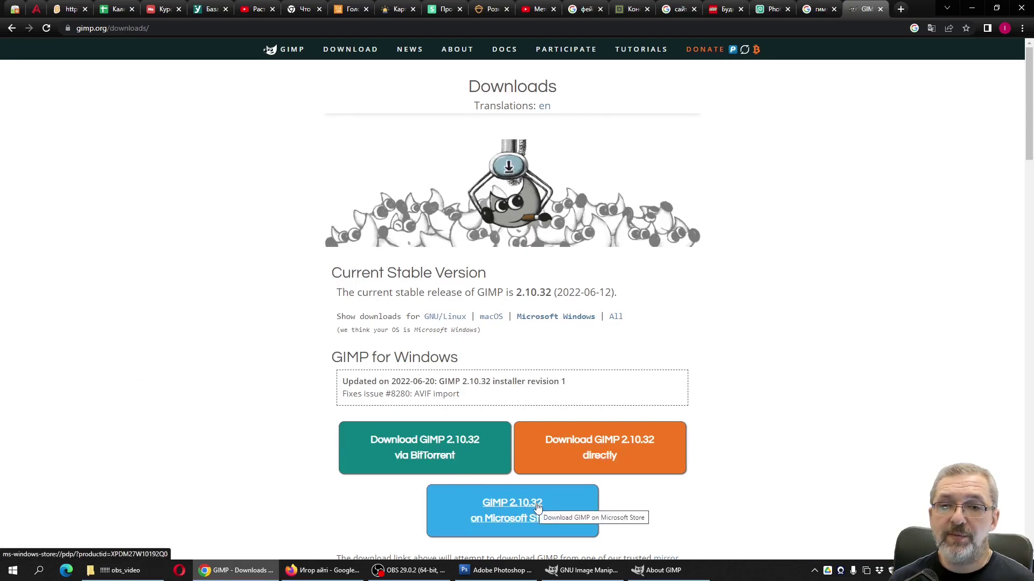
{"action": "scroll", "coordinate": [588, 499], "scroll_direction": "down", "scroll_amount": 1}
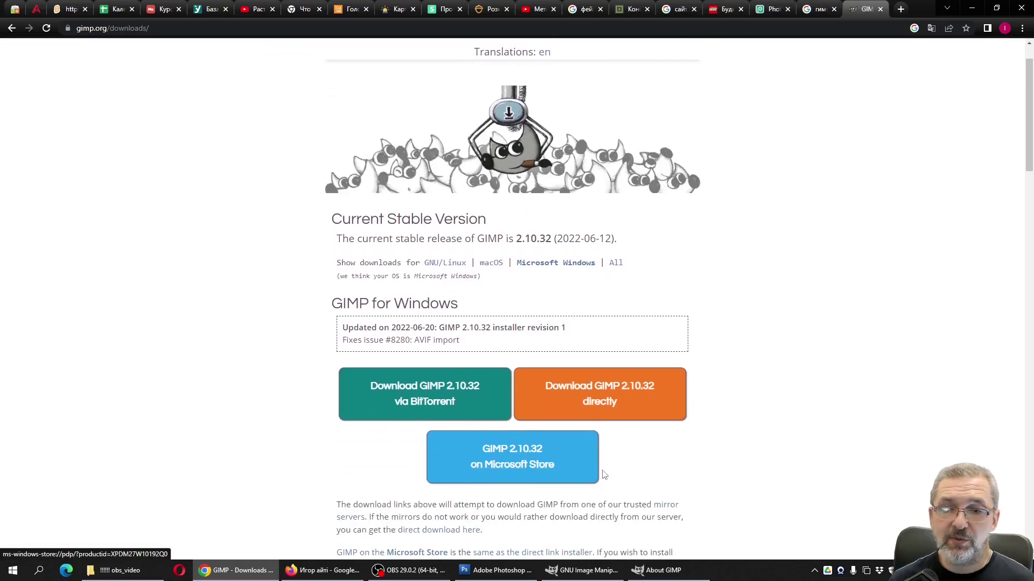
{"action": "key", "text": "alt+Tab"}
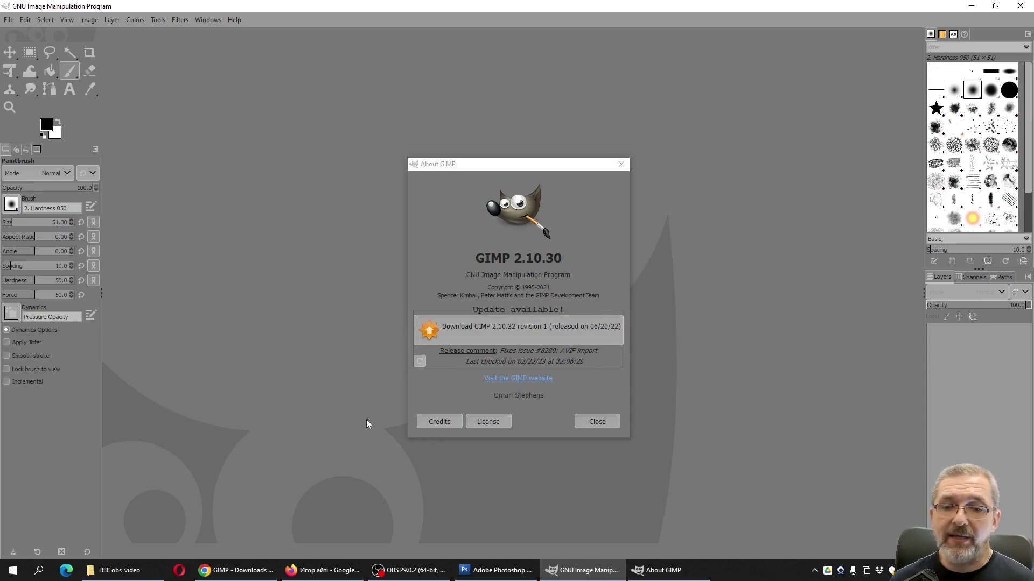
- Switch to the Chrome window showing the Photopea start page
{"action": "left_click", "coordinate": [226, 571]}
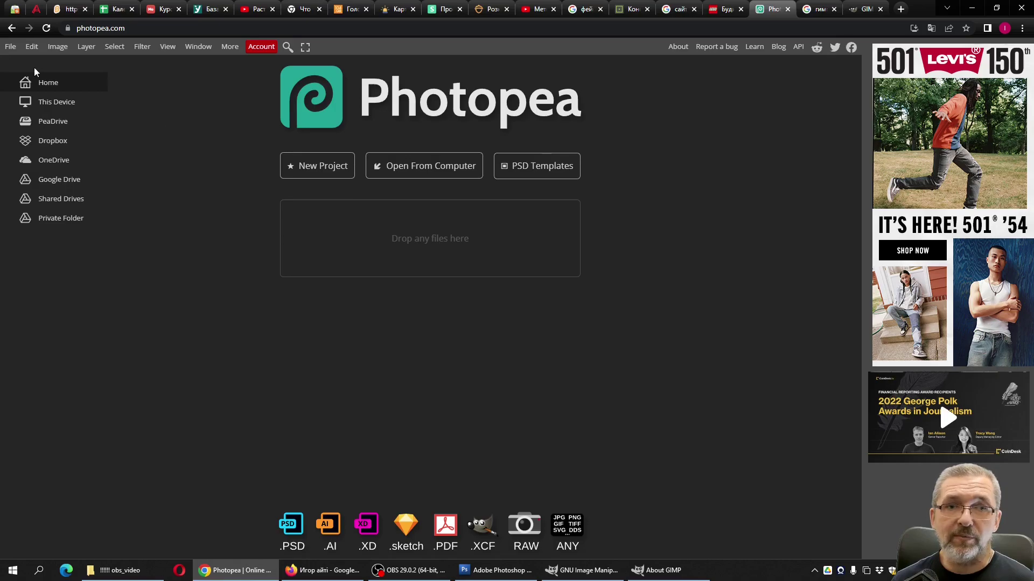
- Create a new white 1080 x 1080 px document from the Instagram preset
{"action": "left_click", "coordinate": [10, 48]}
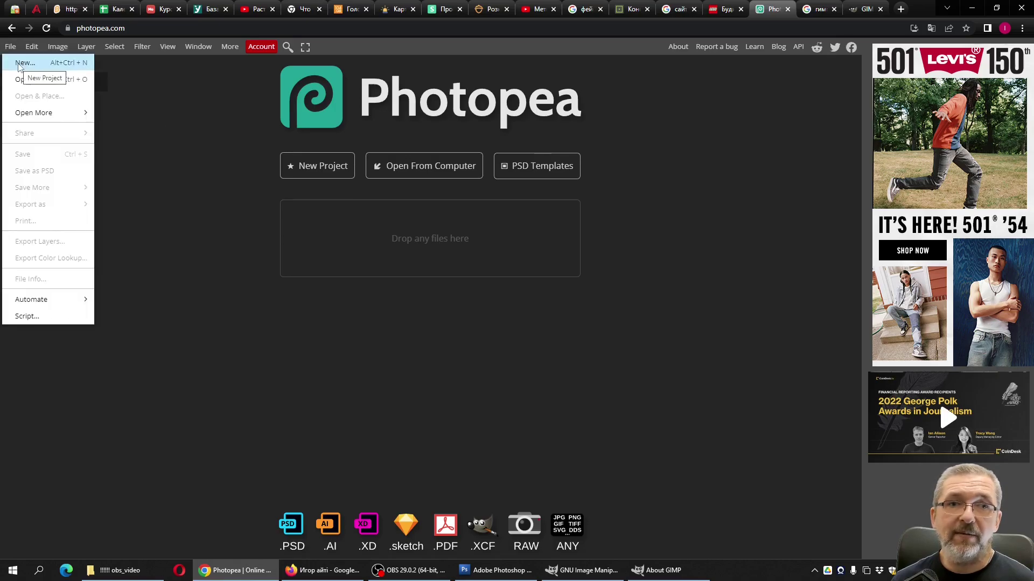
{"action": "left_click", "coordinate": [19, 64]}
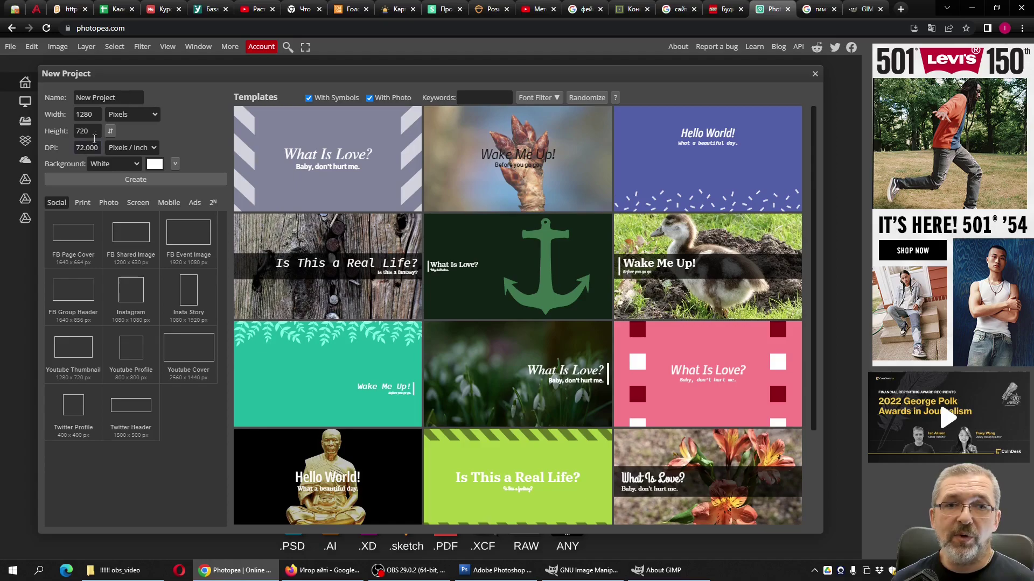
{"action": "left_click", "coordinate": [89, 113]}
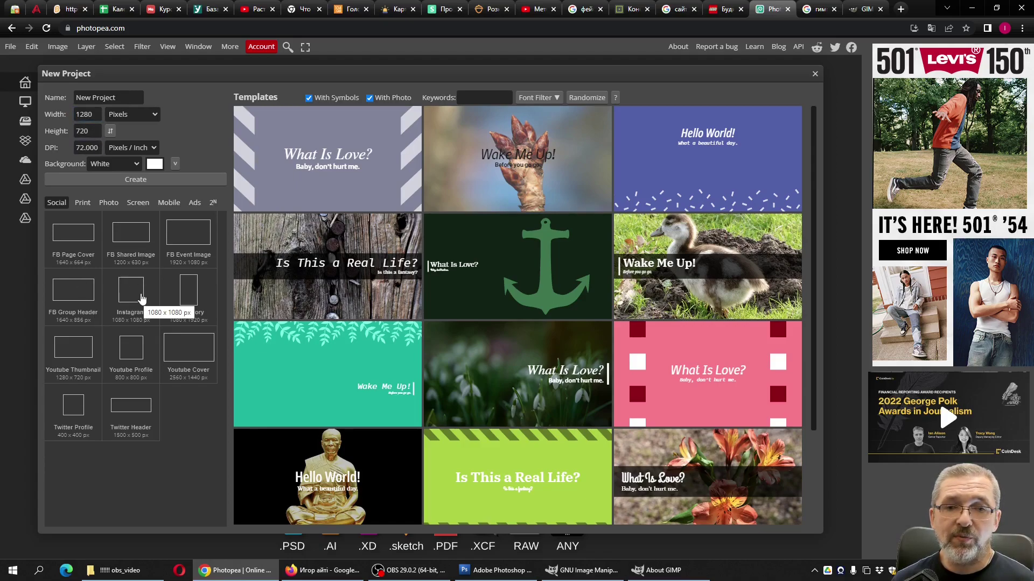
{"action": "left_click", "coordinate": [97, 293]}
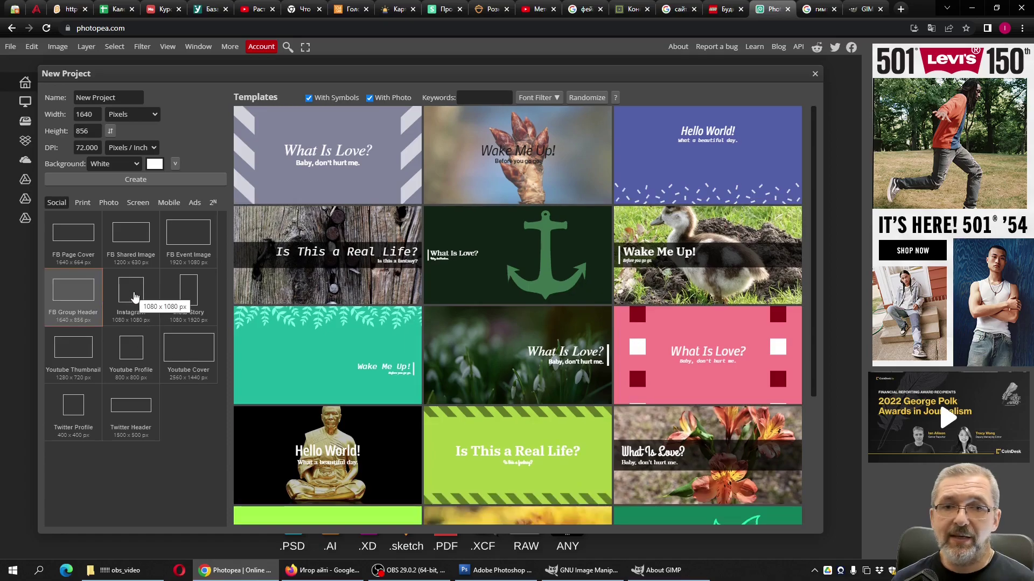
{"action": "left_click", "coordinate": [168, 263]}
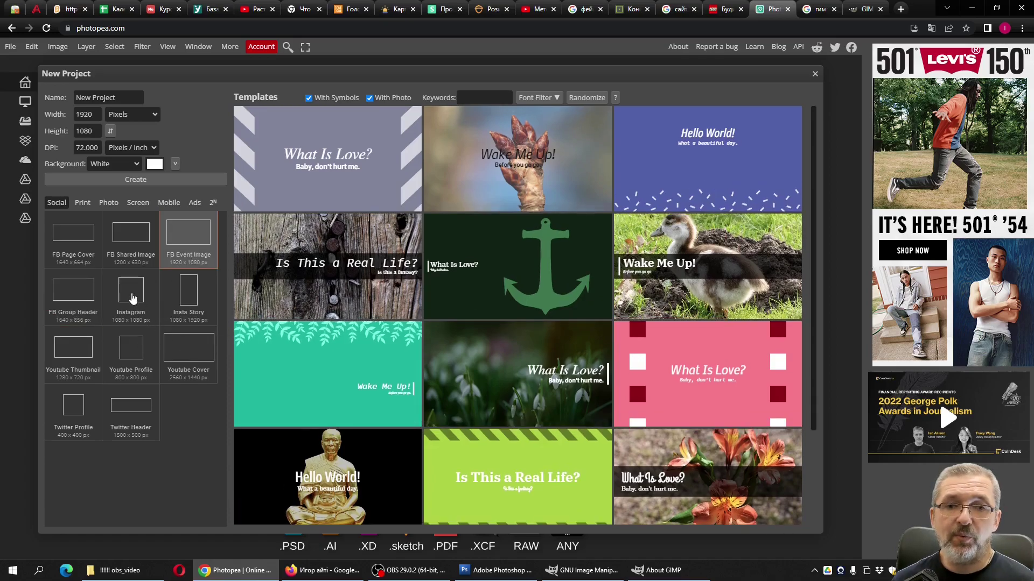
{"action": "left_click", "coordinate": [133, 298]}
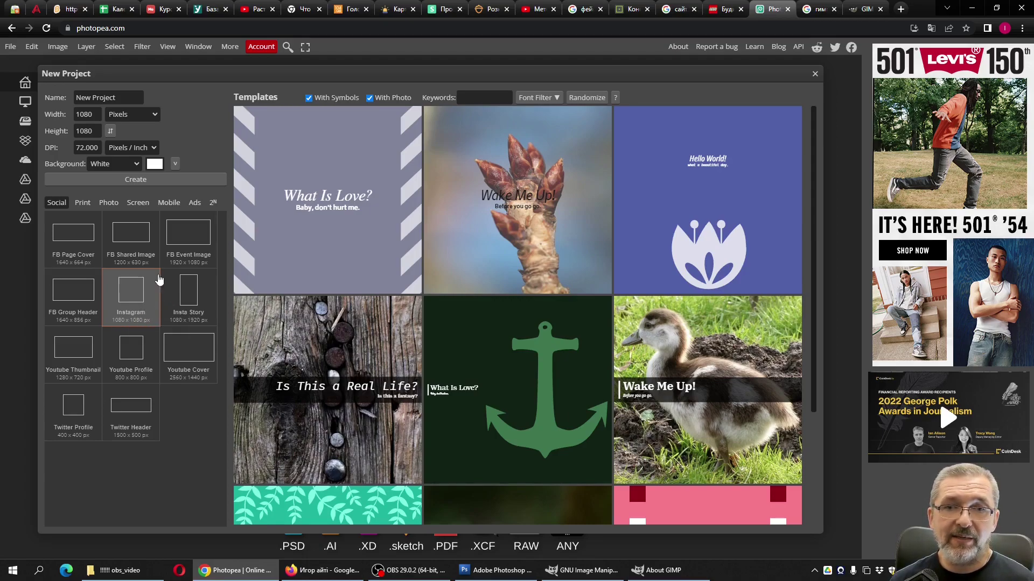
{"action": "left_click", "coordinate": [121, 179]}
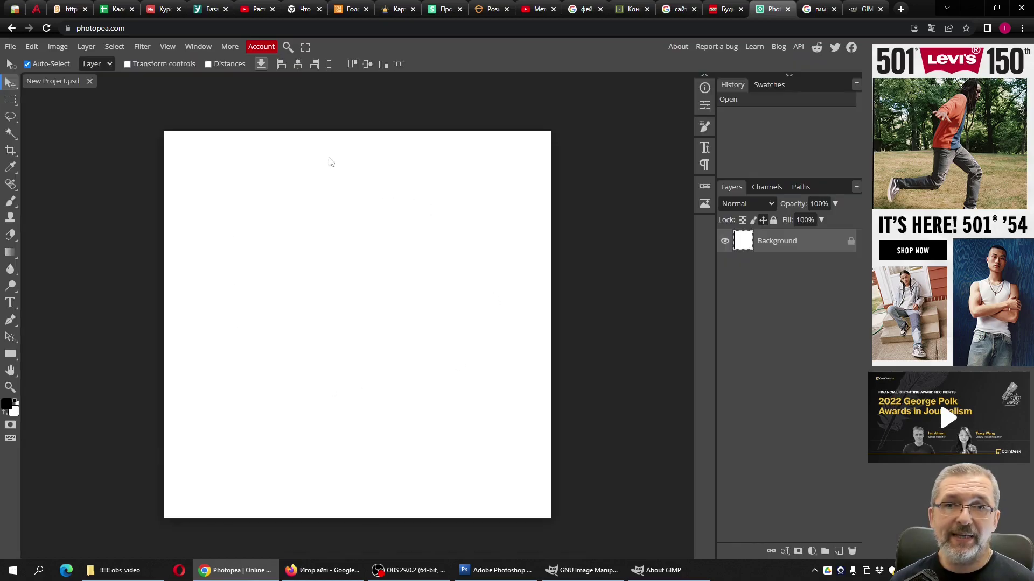
- Go fullscreen and place the seagull photo from the Gallery onto the canvas
{"action": "left_click", "coordinate": [305, 48]}
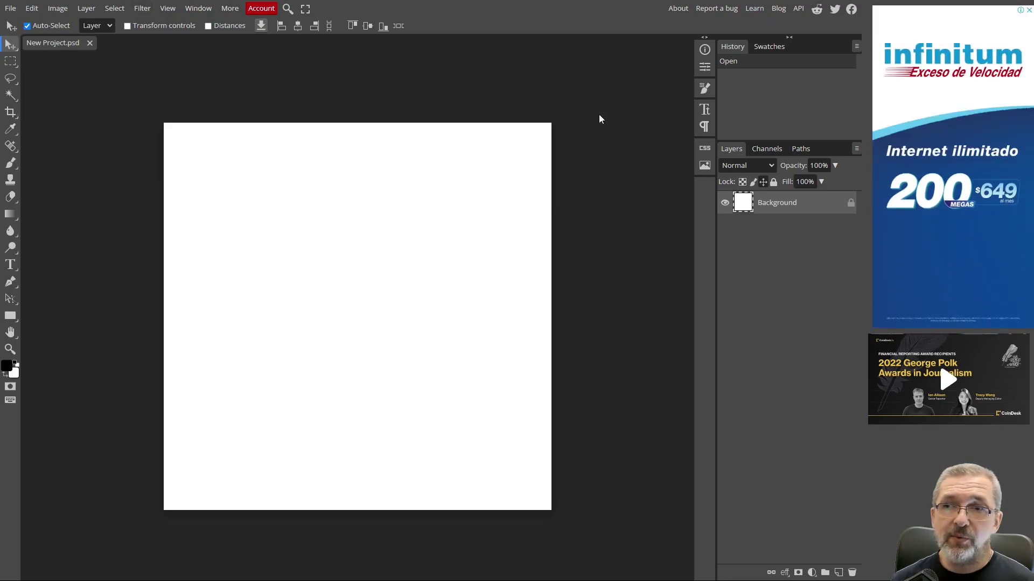
{"action": "left_click", "coordinate": [707, 167]}
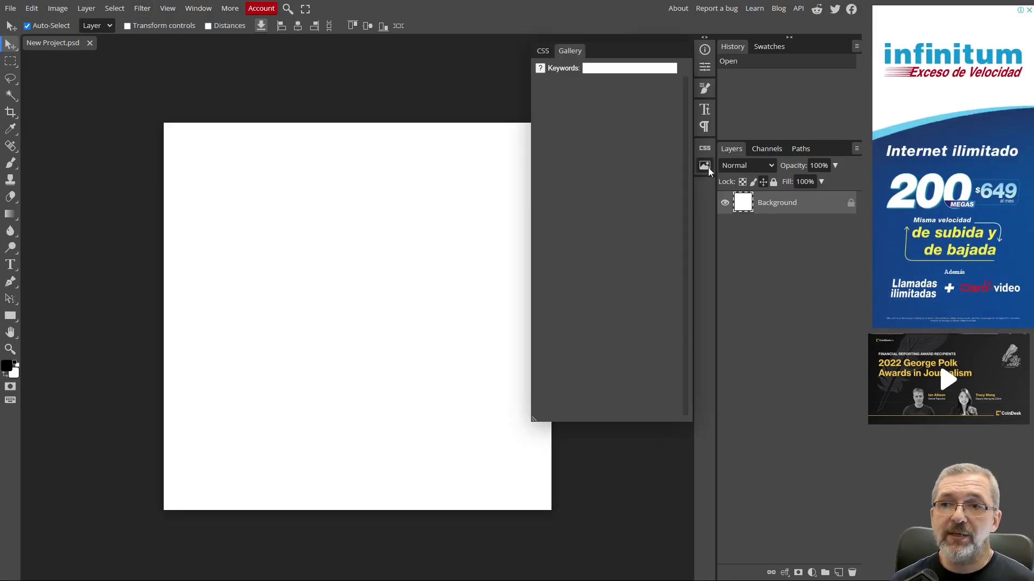
{"action": "scroll", "coordinate": [586, 269], "scroll_direction": "down", "scroll_amount": 4}
{"action": "scroll", "coordinate": [586, 269], "scroll_direction": "down", "scroll_amount": 2}
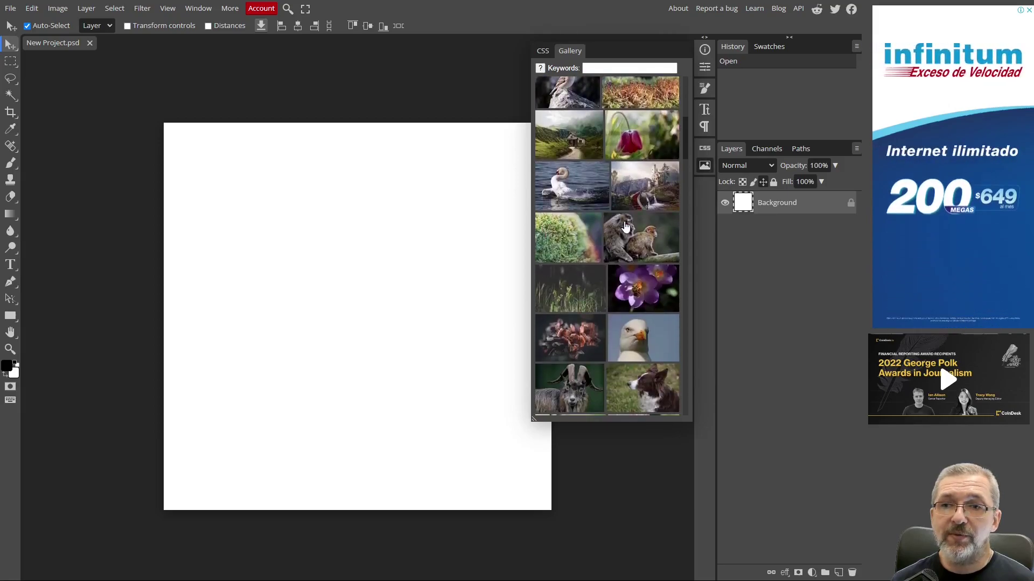
{"action": "scroll", "coordinate": [585, 269], "scroll_direction": "down", "scroll_amount": 2}
{"action": "scroll", "coordinate": [619, 253], "scroll_direction": "down", "scroll_amount": 1}
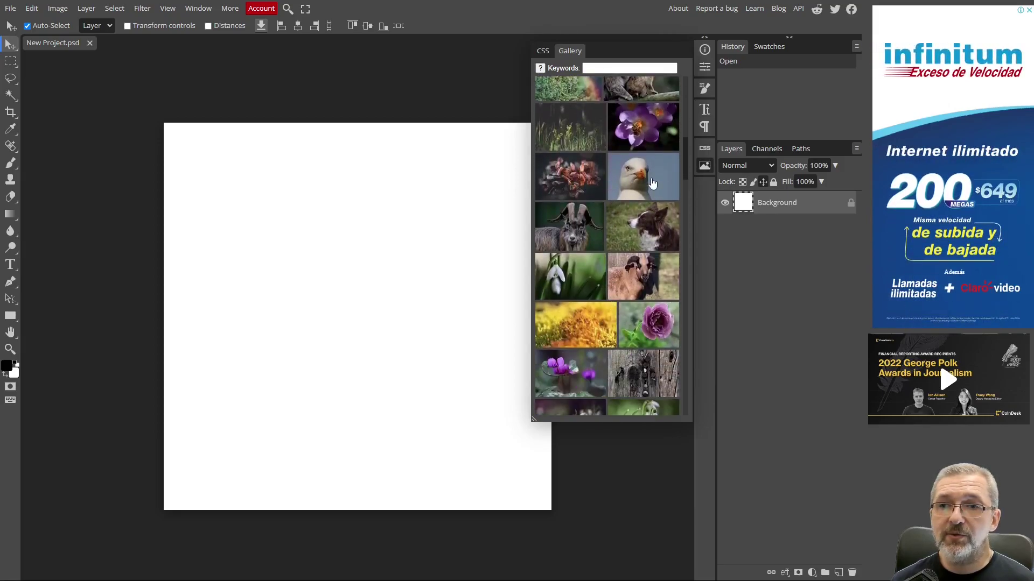
{"action": "left_click", "coordinate": [652, 184]}
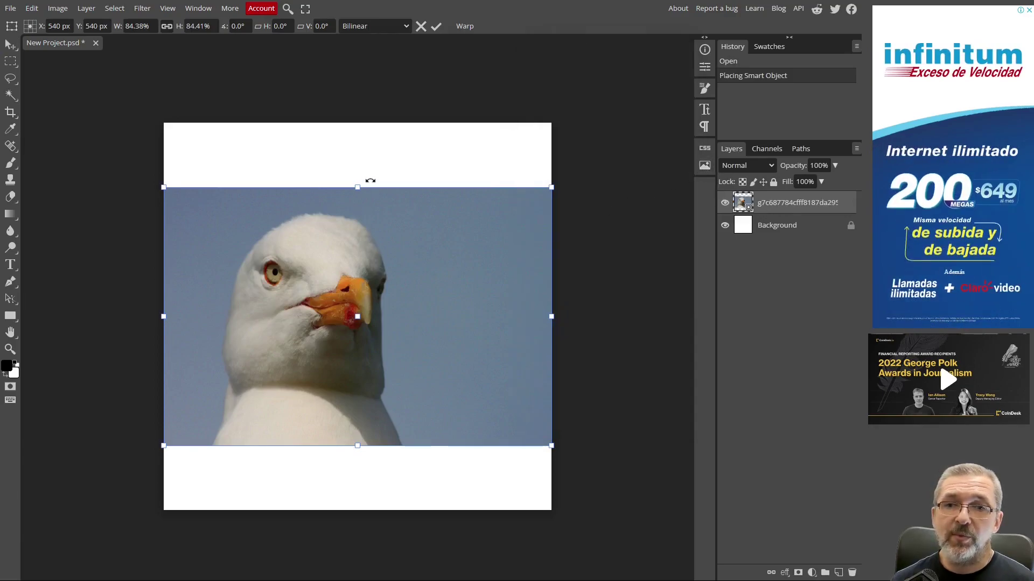
- Commit the seagull photo's placement and rasterize its layer
{"action": "key", "text": "Return"}
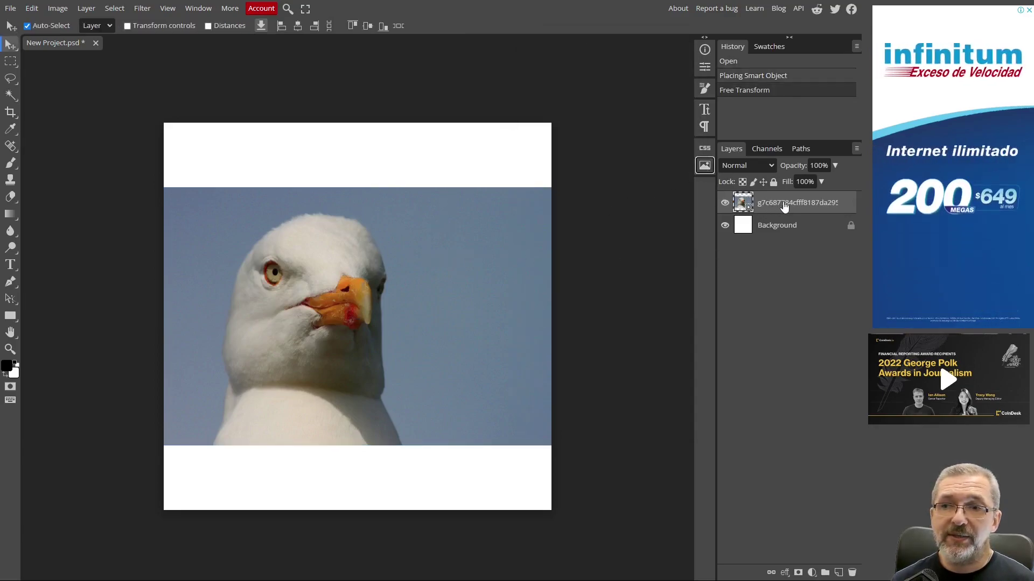
{"action": "right_click", "coordinate": [781, 203]}
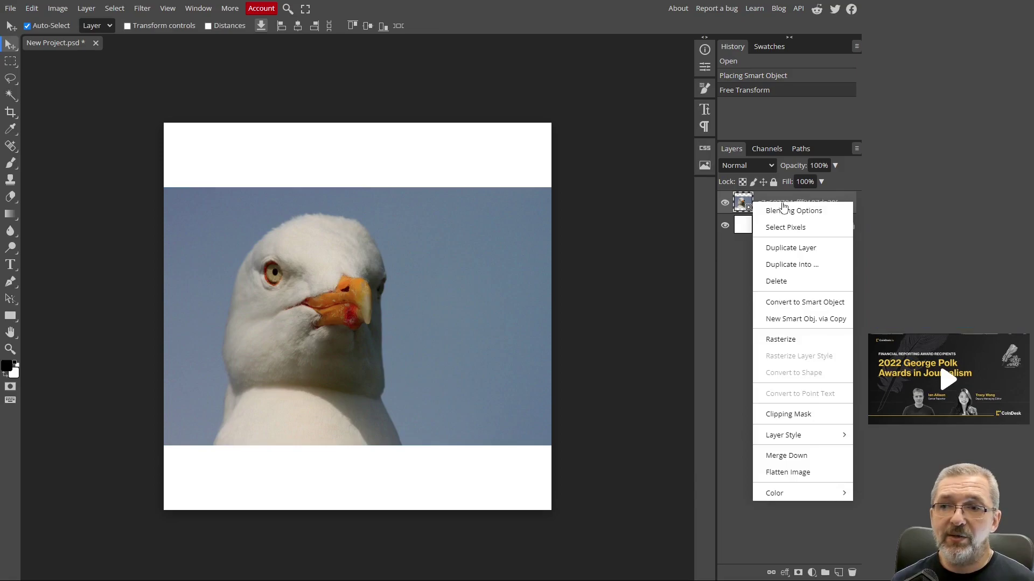
{"action": "left_click", "coordinate": [781, 340]}
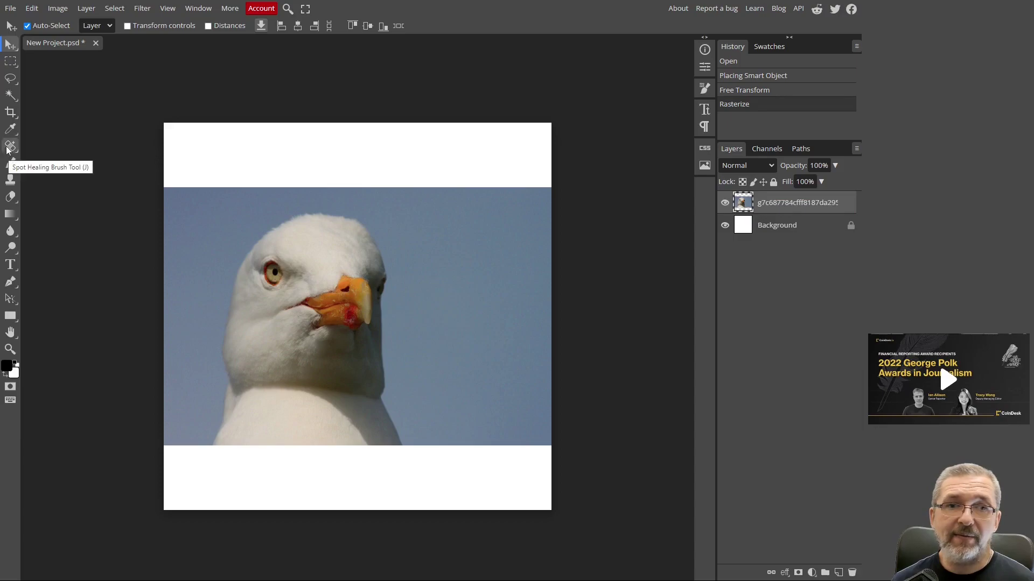
- Erase the blue sky around the seagull using a Magic Wand selection, then deselect
{"action": "left_click", "coordinate": [9, 98]}
{"action": "left_click", "coordinate": [225, 212]}
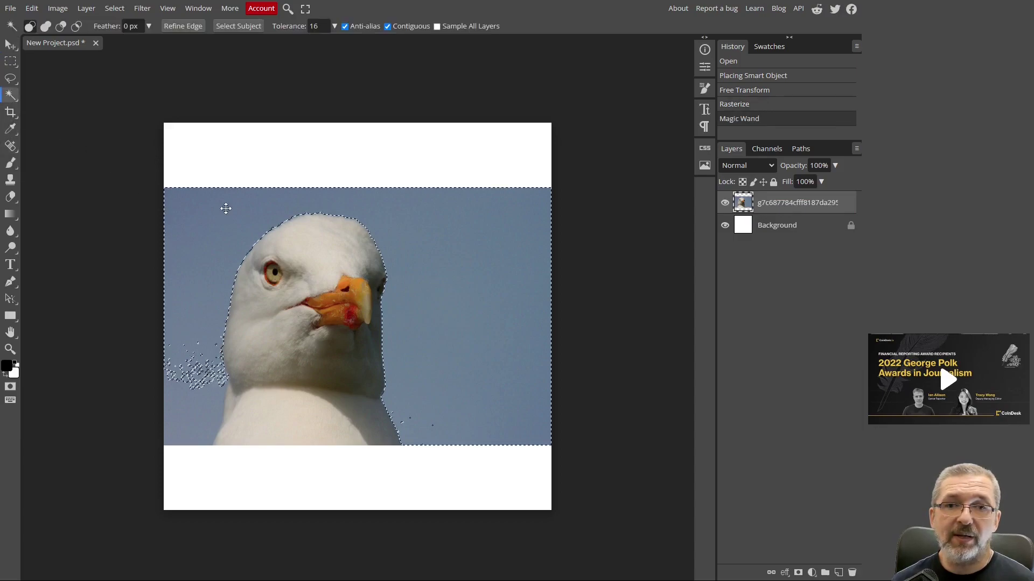
{"action": "key", "text": "Delete"}
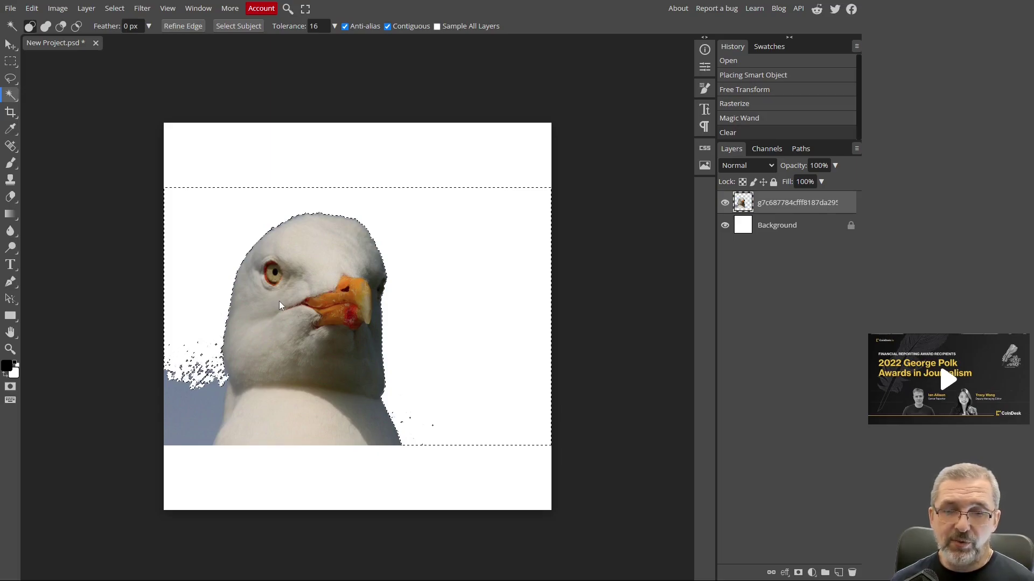
{"action": "key", "text": "ctrl+d"}
{"action": "left_click", "coordinate": [31, 8]}
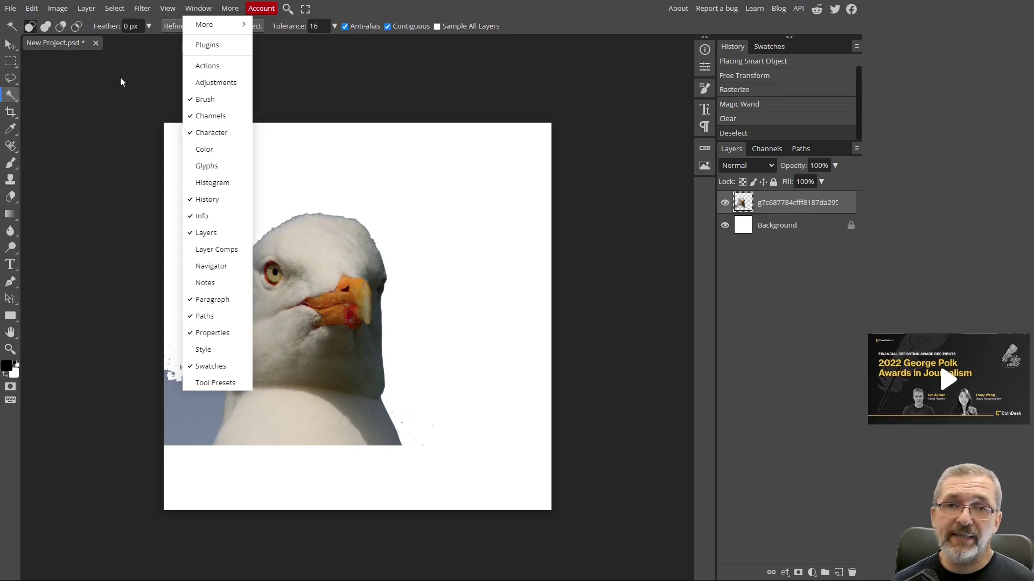
{"action": "left_click", "coordinate": [11, 9]}
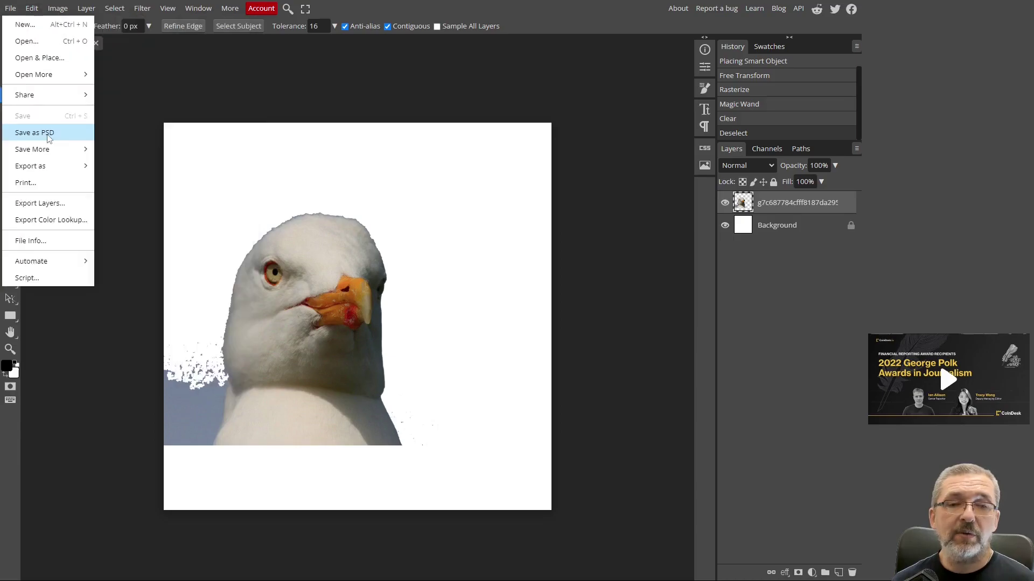
{"action": "left_click", "coordinate": [30, 128]}
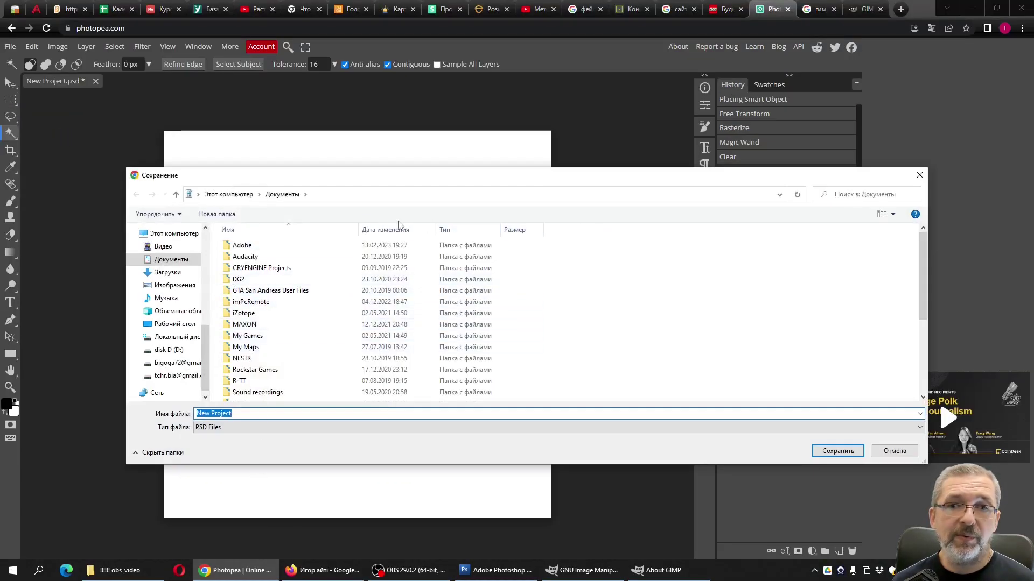
{"action": "left_click", "coordinate": [919, 176]}
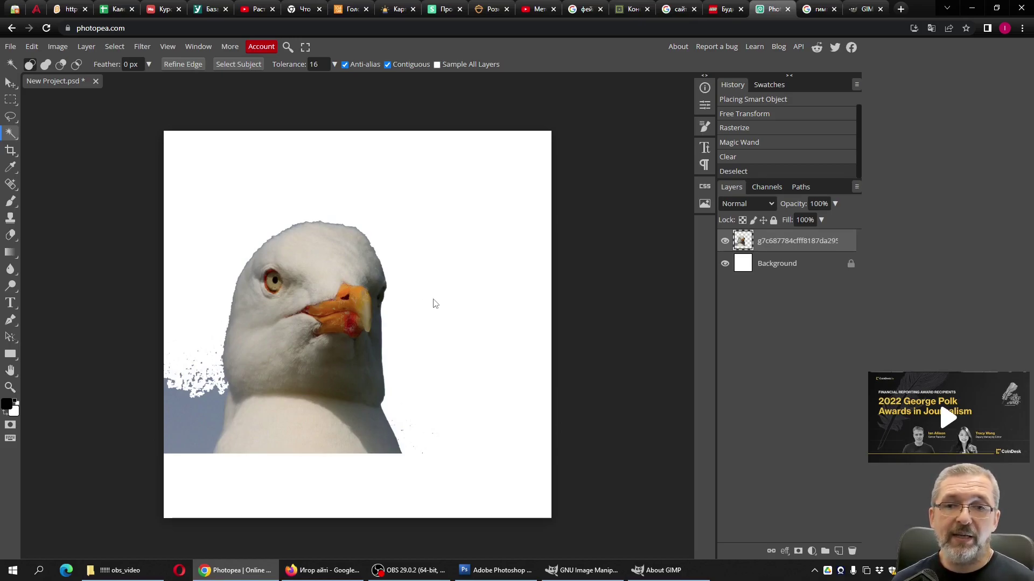
{"action": "key", "text": "t"}
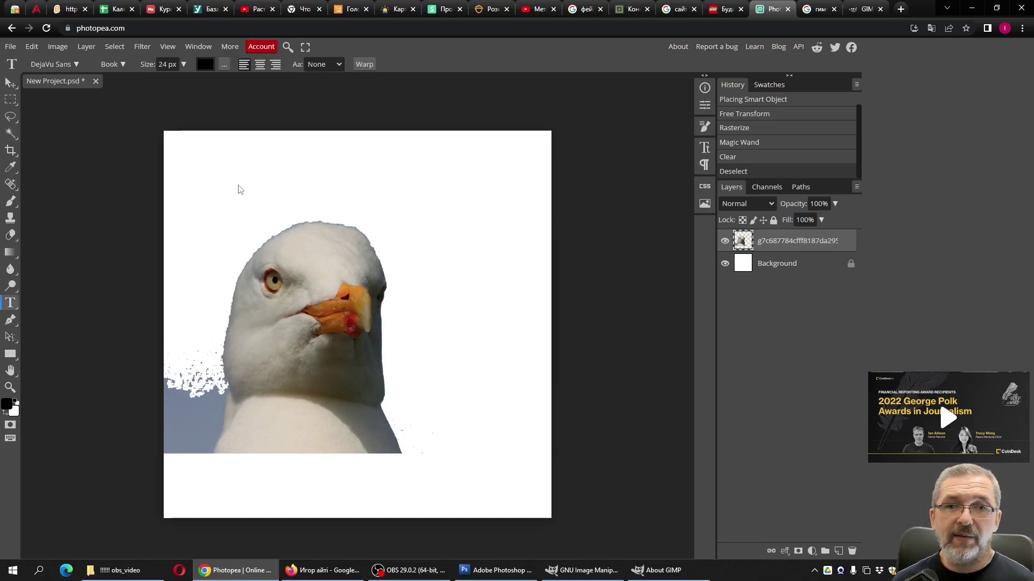
{"action": "left_click", "coordinate": [237, 185]}
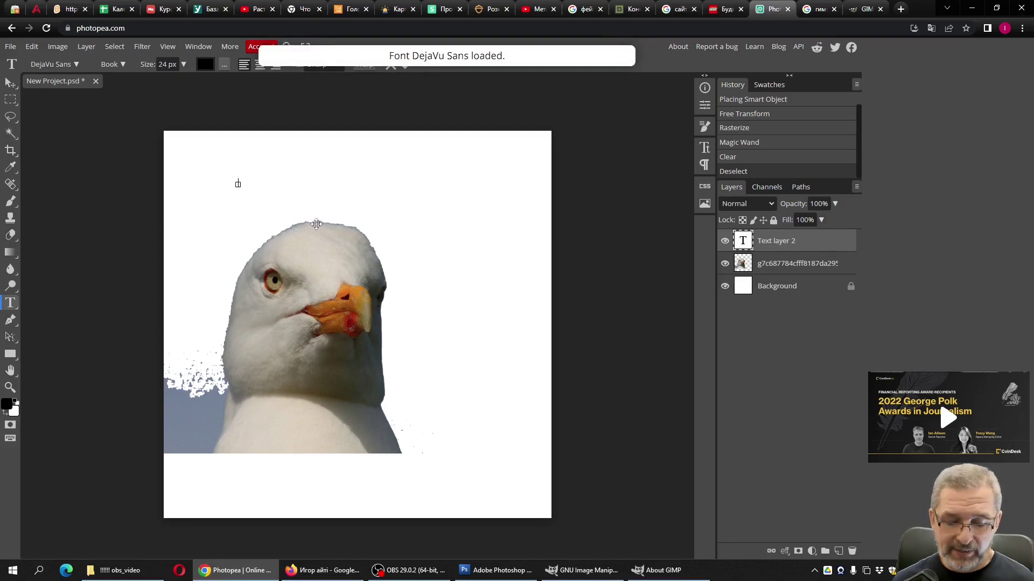
{"action": "key", "text": "ctrl+v"}
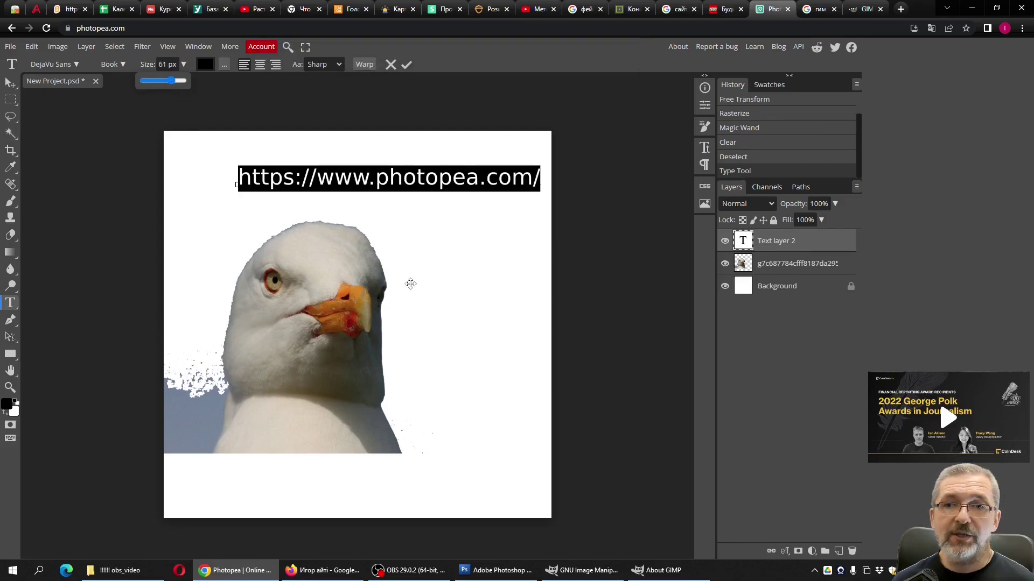
{"action": "left_click", "coordinate": [127, 71]}
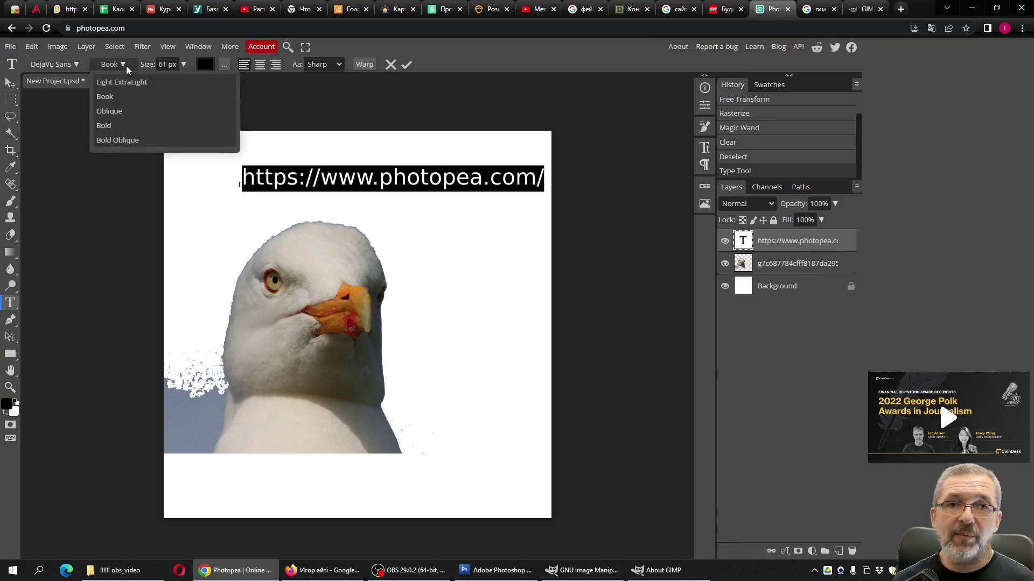
{"action": "left_click", "coordinate": [184, 64]}
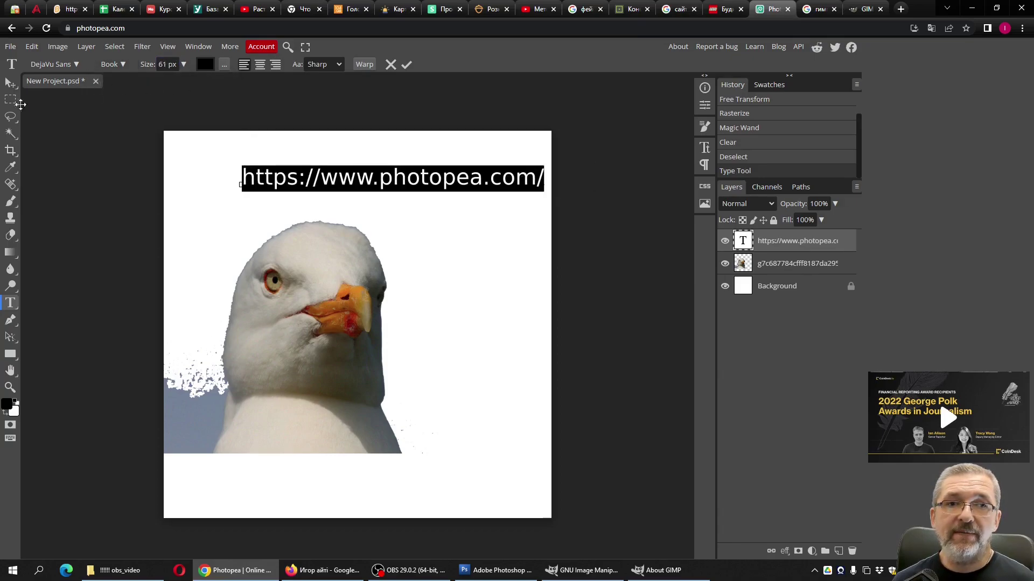
- Select the Brush with 82% flow and return the browser to fullscreen
{"action": "left_click", "coordinate": [16, 201]}
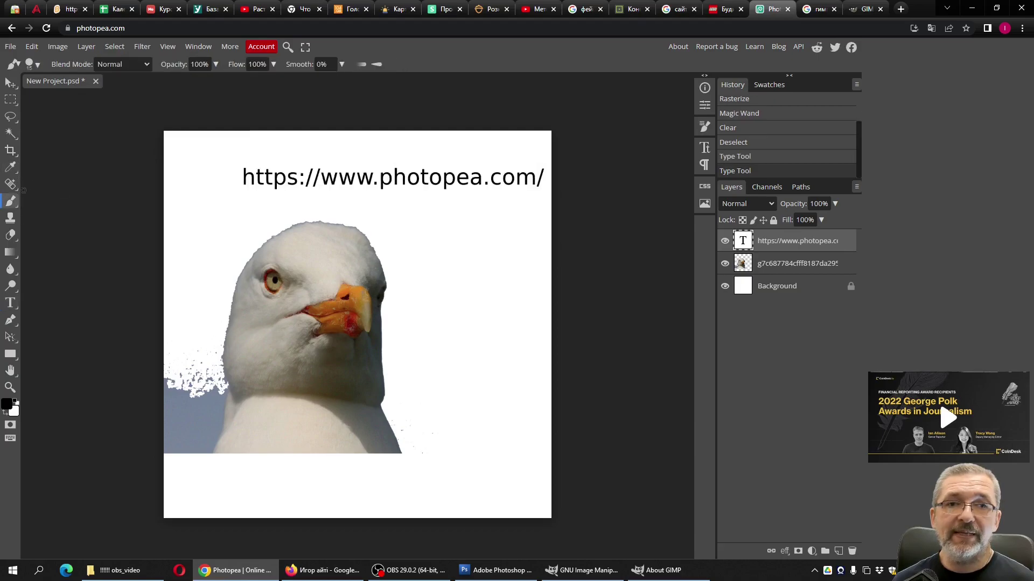
{"action": "left_click", "coordinate": [272, 65]}
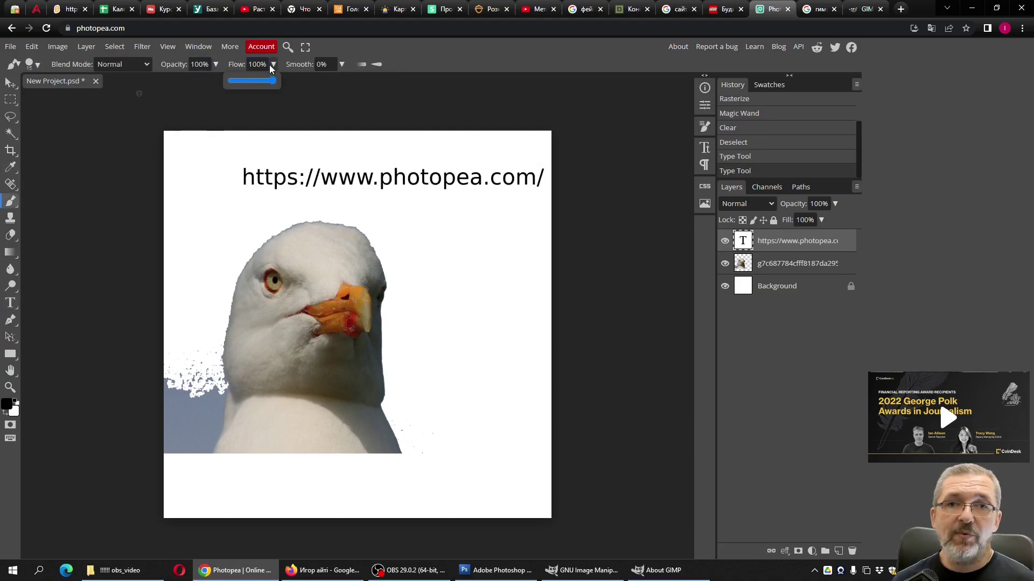
{"action": "left_click_drag", "start_coordinate": [273, 80], "coordinate": [265, 82]}
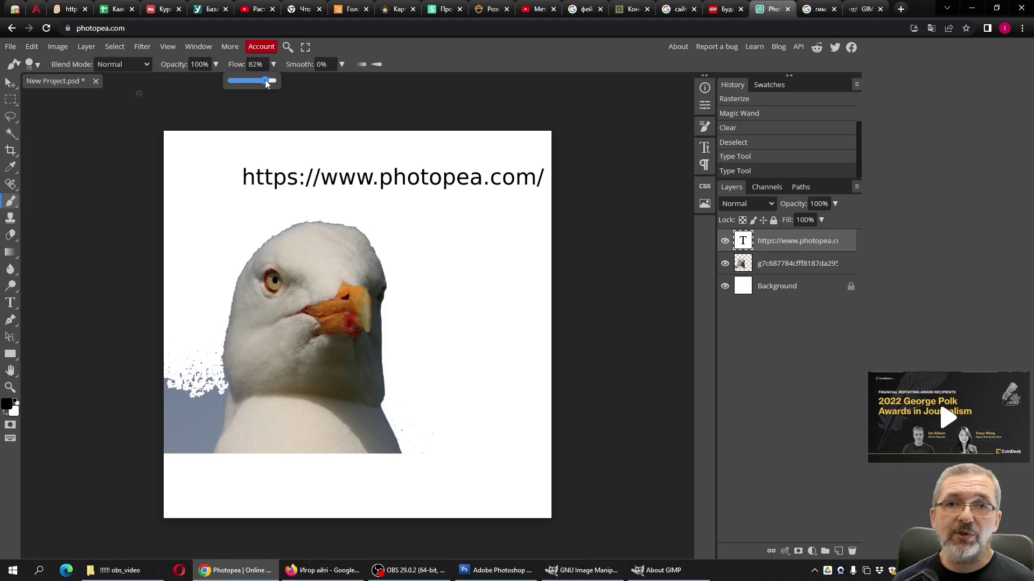
{"action": "key", "text": "F11"}
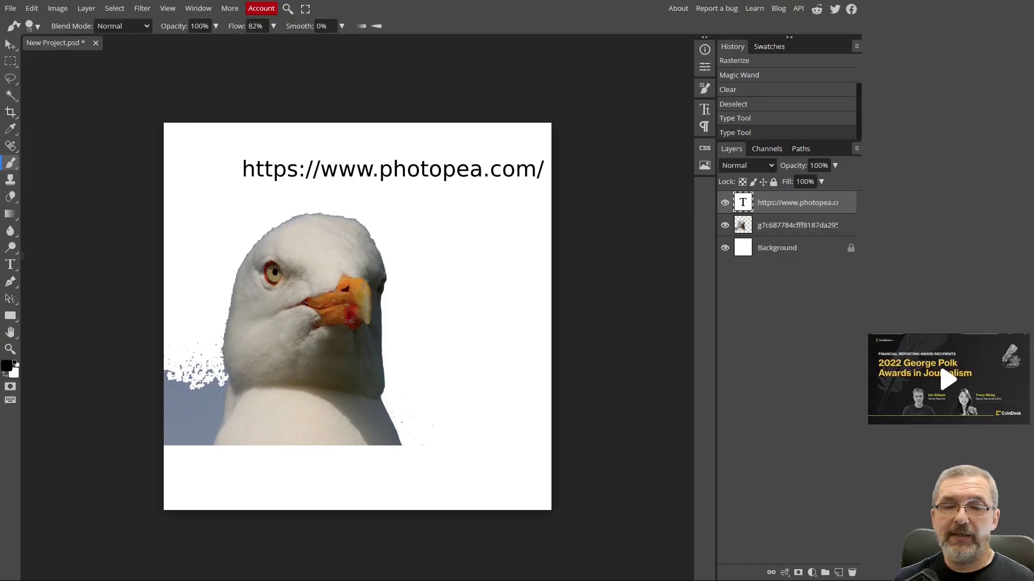